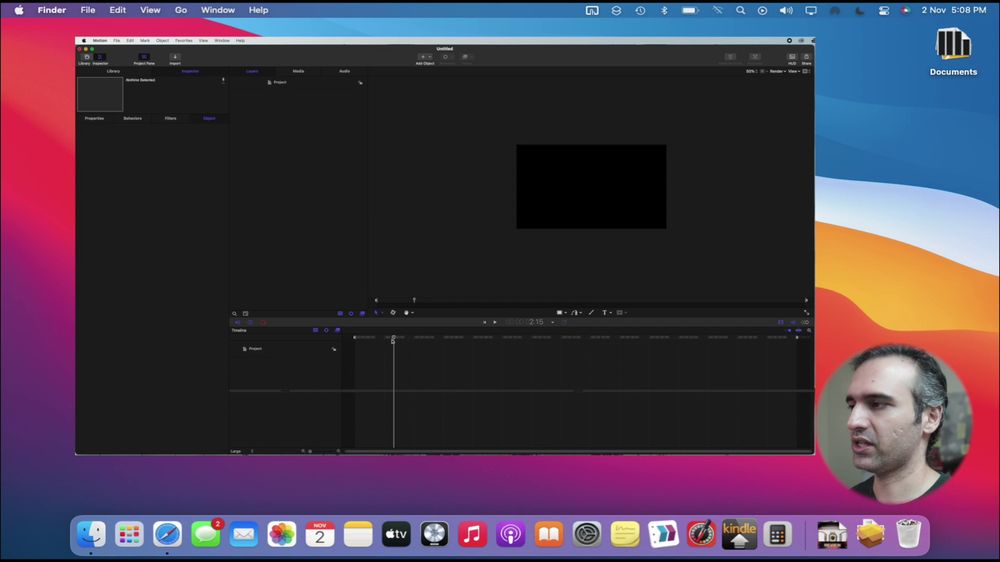
Move the playhead back, then start renaming the new desktop folder to 'First Animation'
left_click_drag(393, 341, 348, 345)
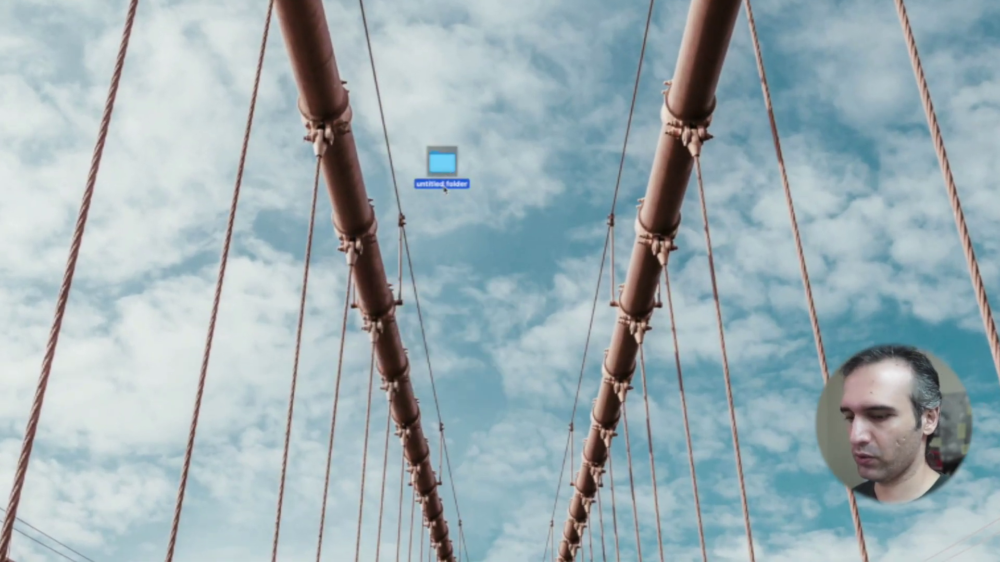
key("Return")
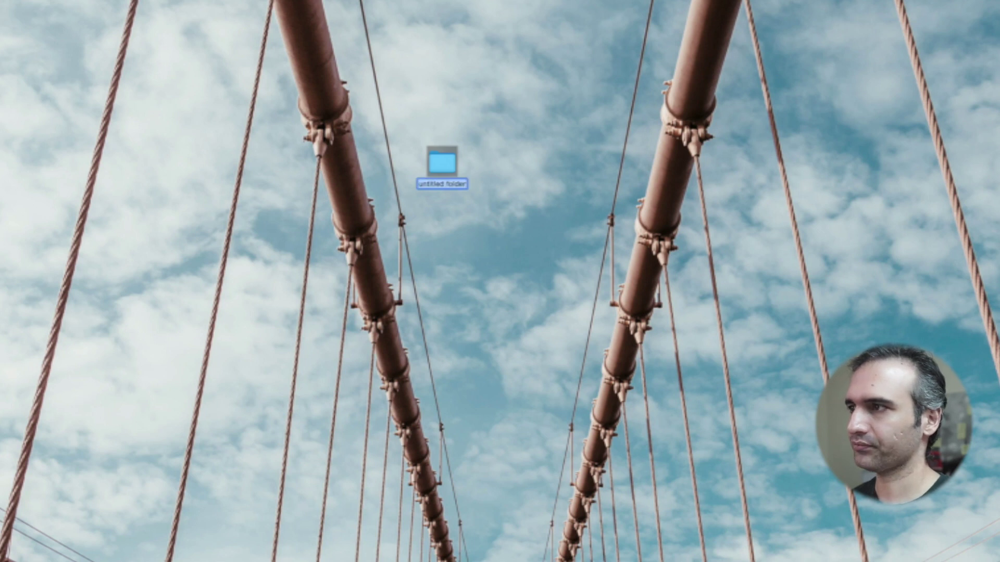
type("First An")
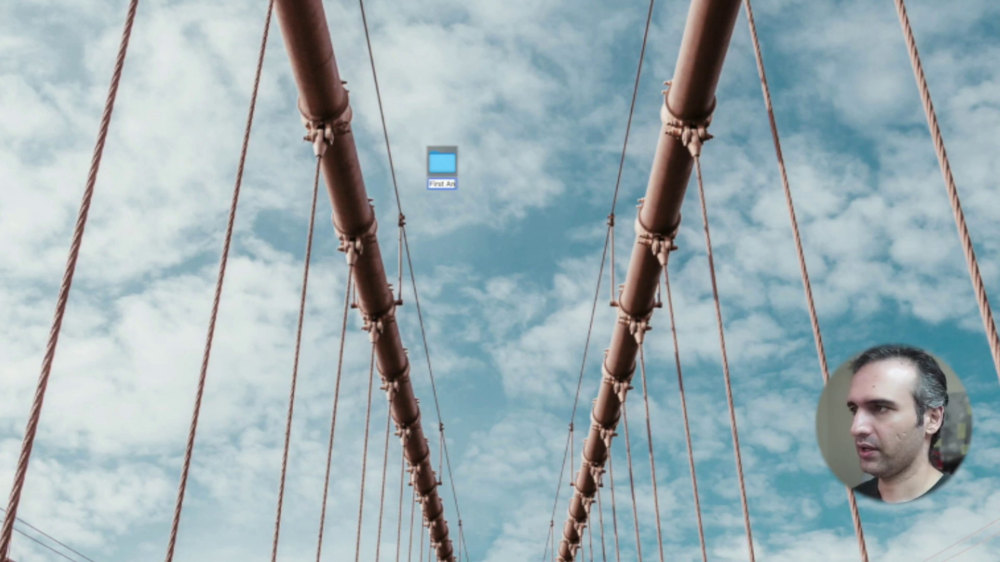
type("imation")
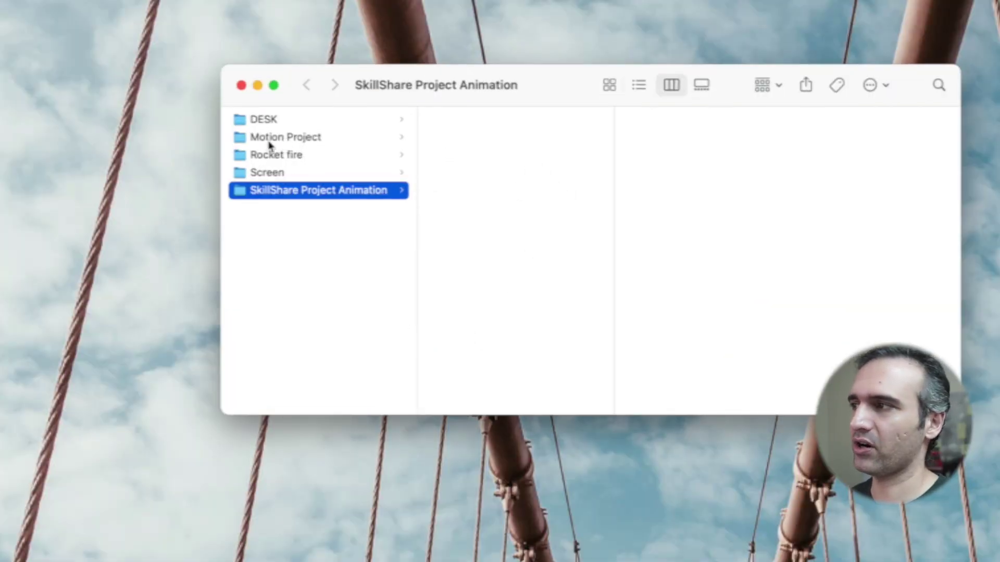
Browse Motion Project > Media and preview Layer 1.png, Layer 2.png and IMG_0041.MOV
left_click(304, 139)
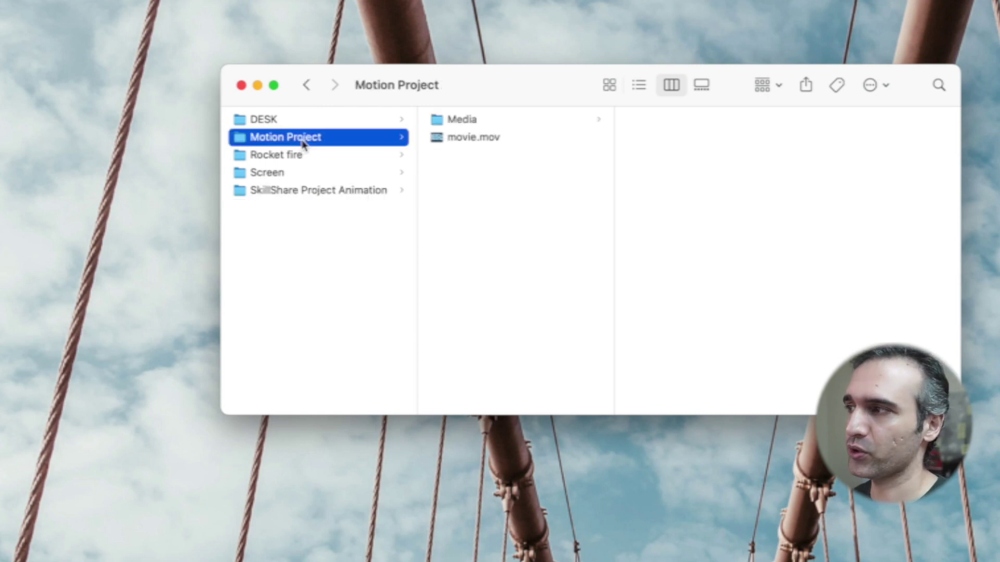
left_click(465, 122)
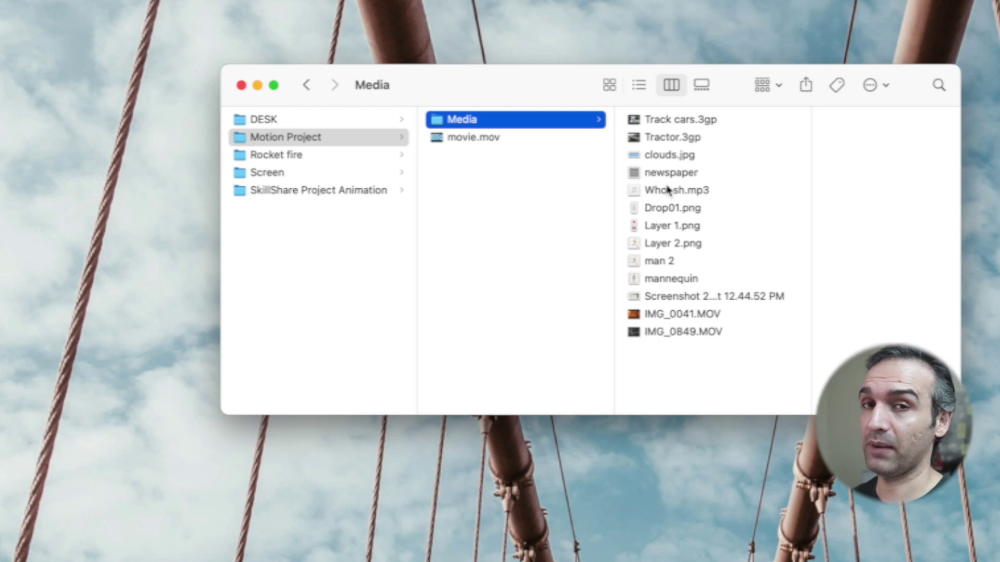
left_click(668, 229)
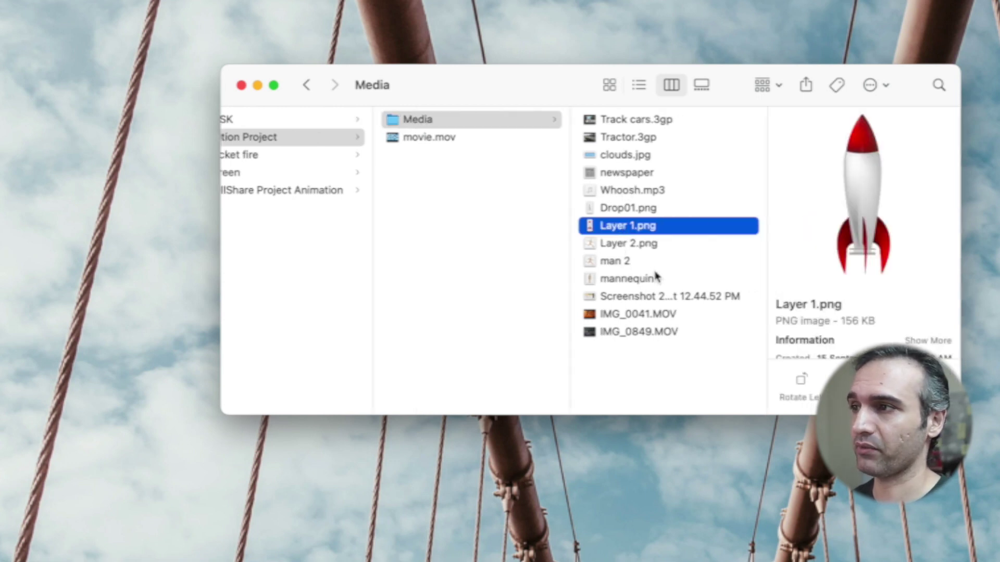
left_click(626, 244)
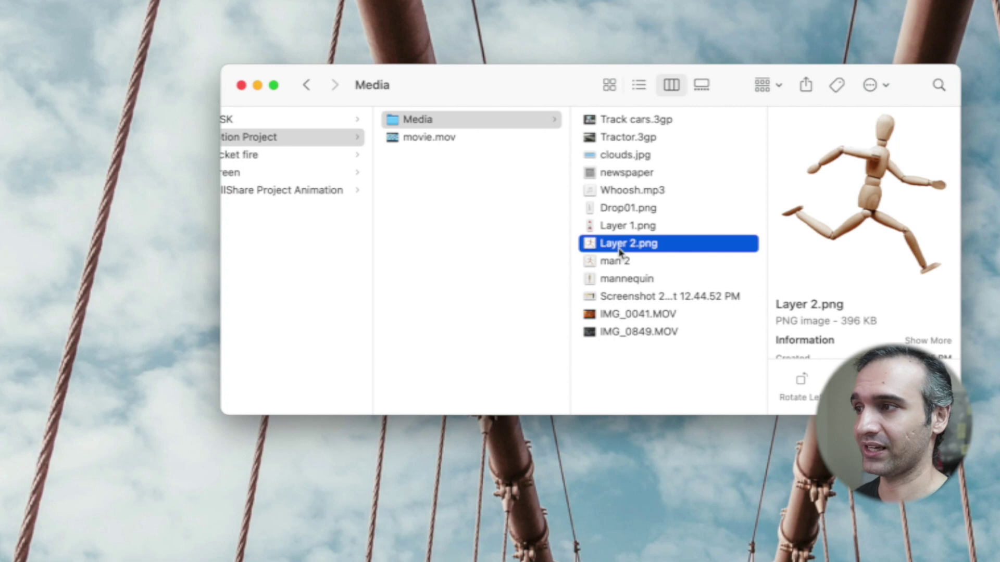
left_click(616, 317)
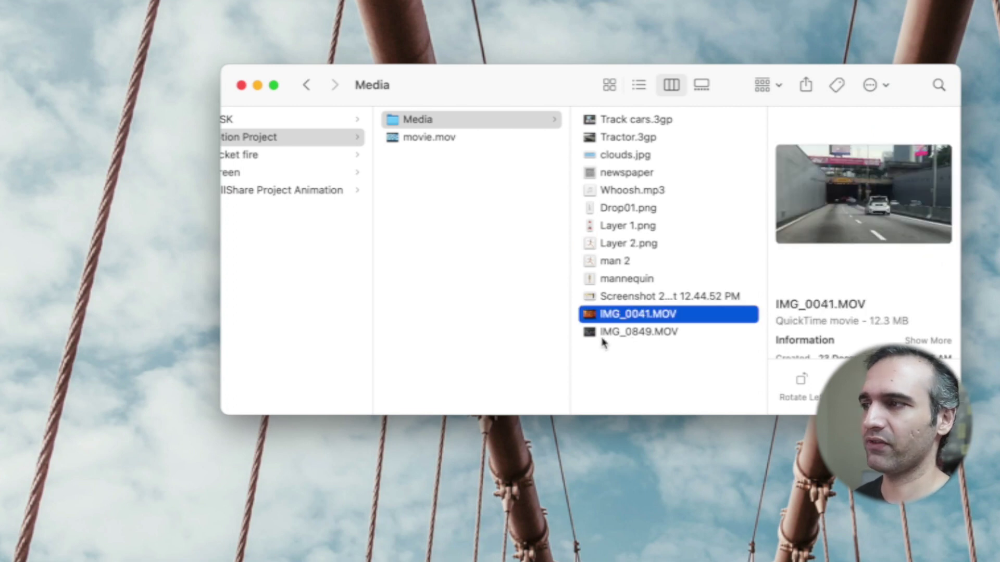
scroll(626, 300, "left", 2)
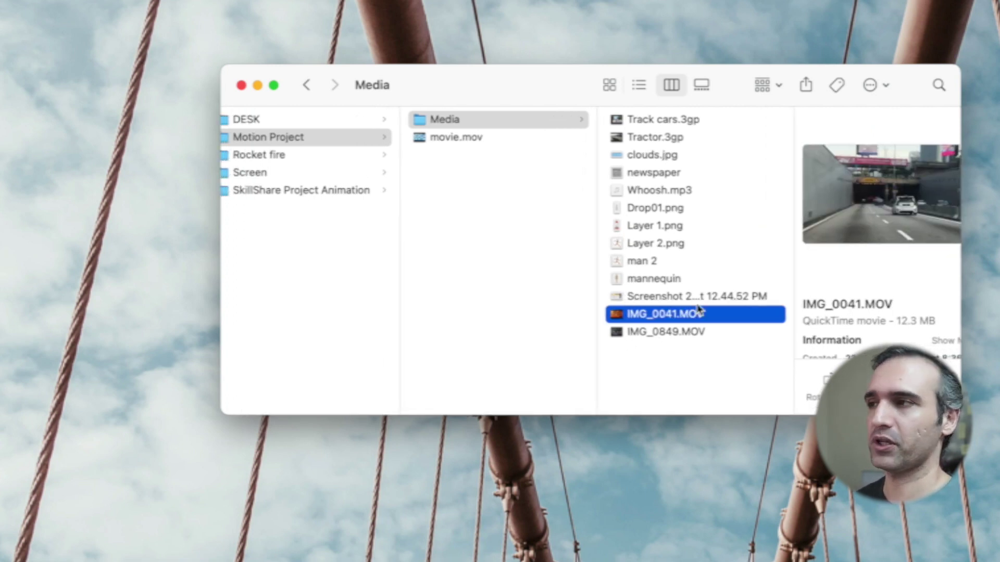
scroll(700, 311, "left", 2)
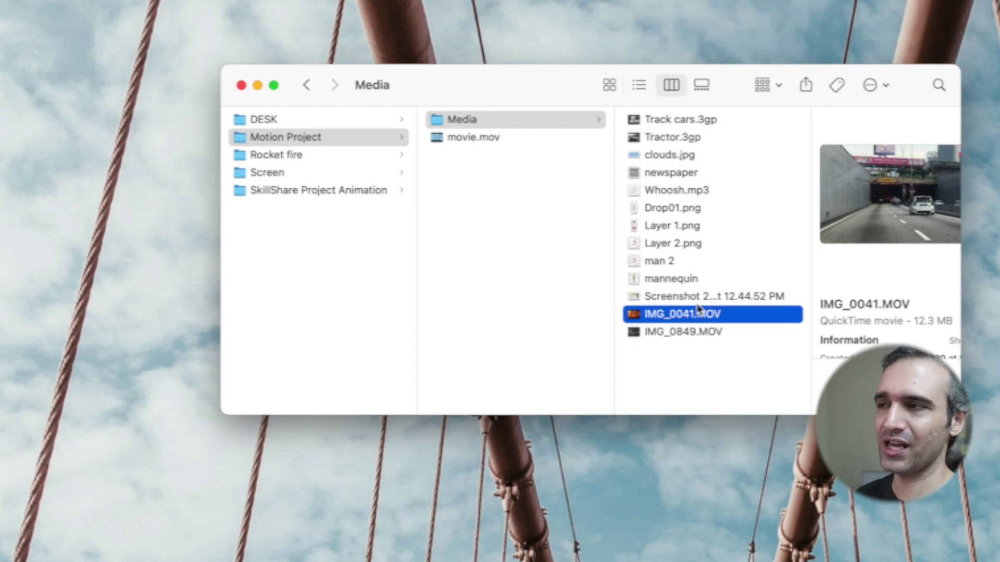
scroll(612, 293, "left", 2)
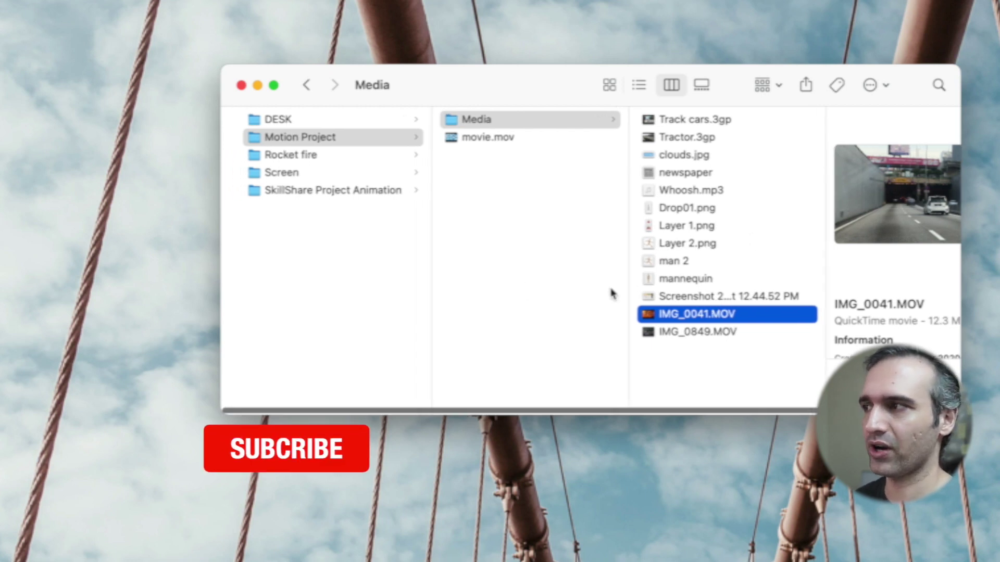
scroll(612, 293, "right", 2)
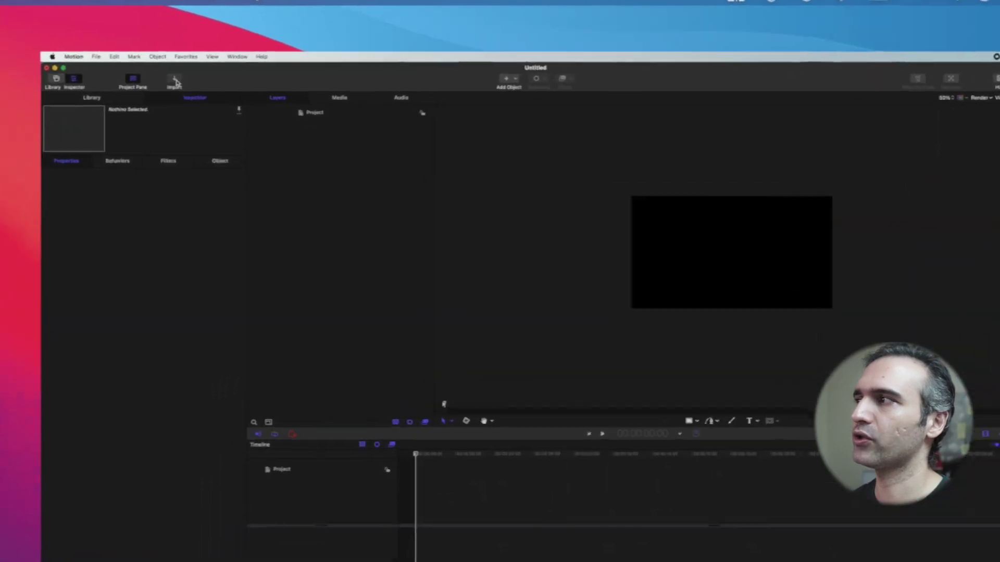
Import clouds.jpg from the Media folder into the project
left_click(208, 71)
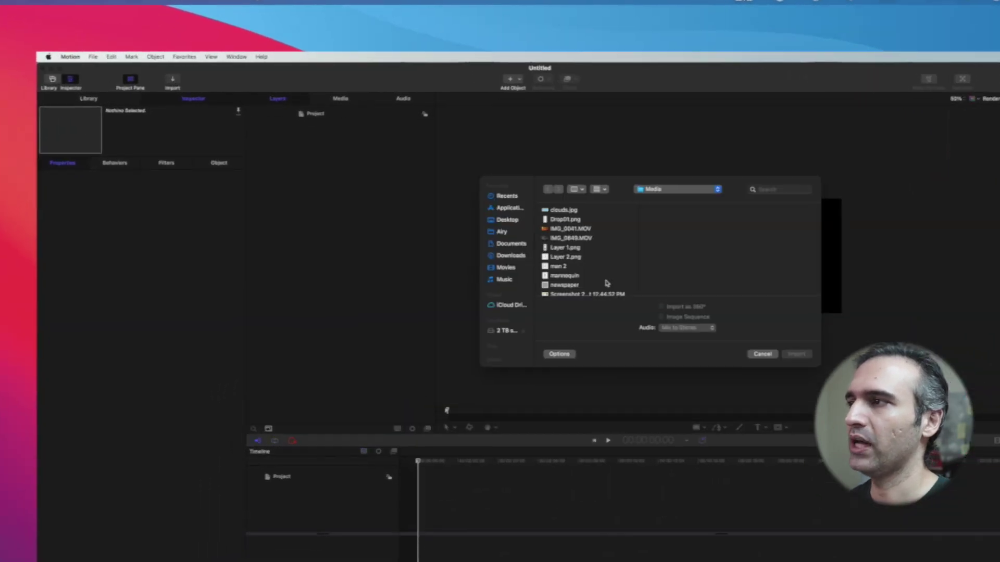
scroll(562, 219, "down", 1)
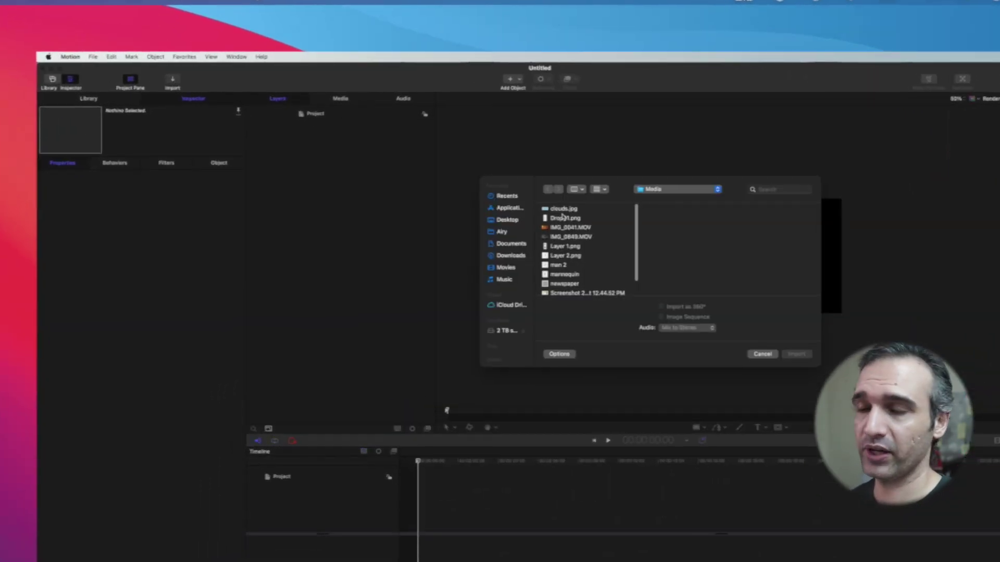
scroll(578, 234, "down", 1)
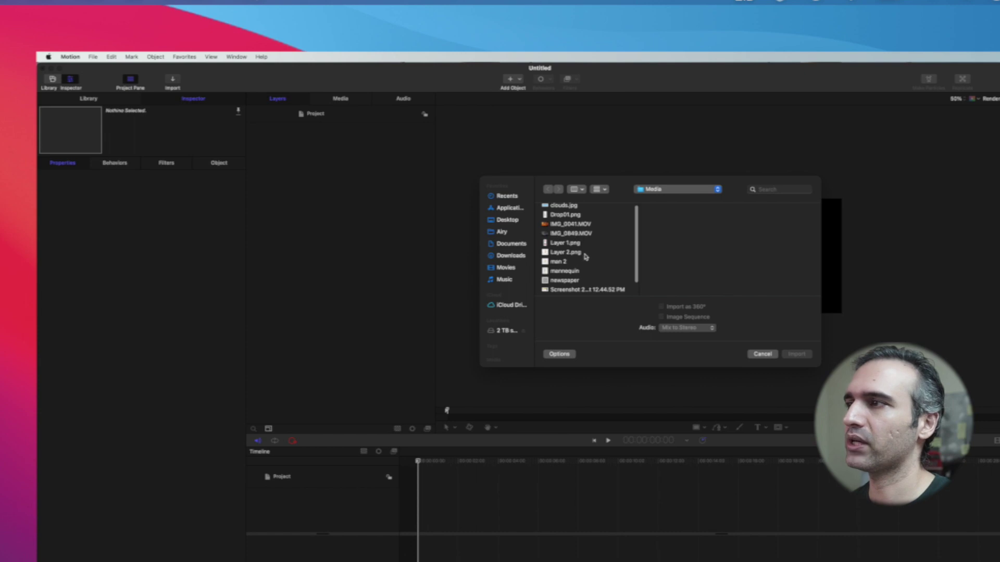
scroll(578, 235, "up", 2)
left_click(559, 211)
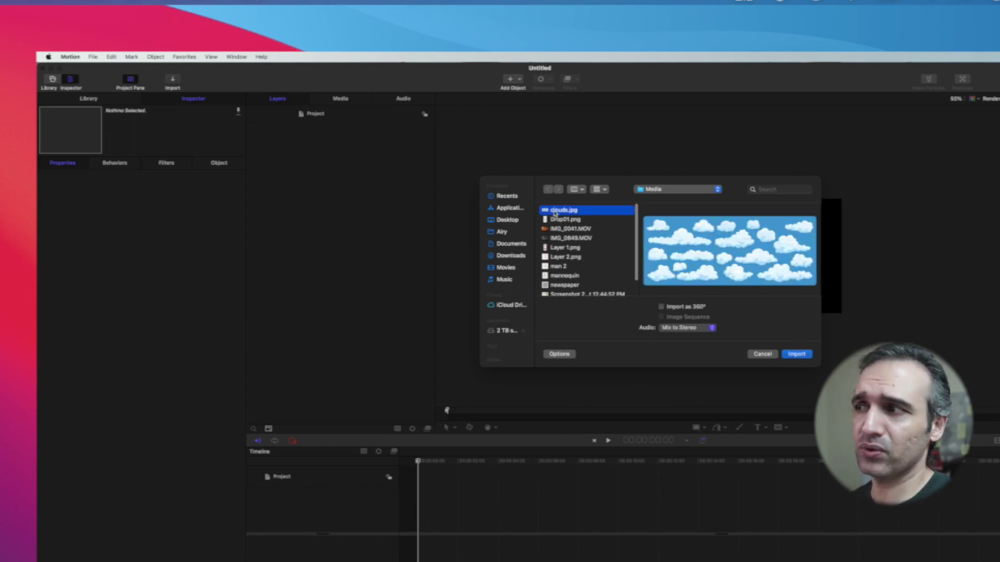
left_click(798, 355)
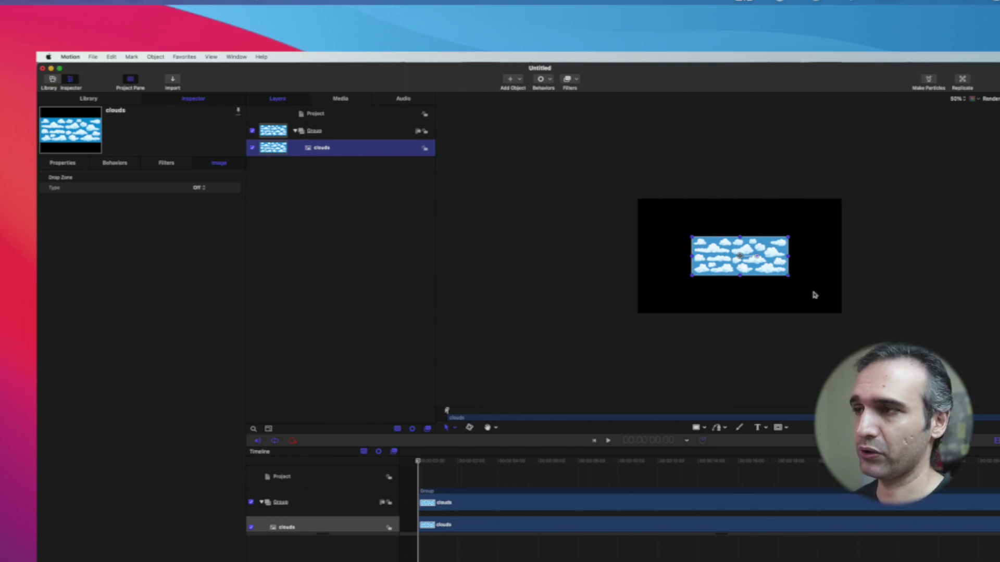
Enlarge the clouds image from both corners and centre it so it overfills the canvas
left_click_drag(790, 278, 880, 313)
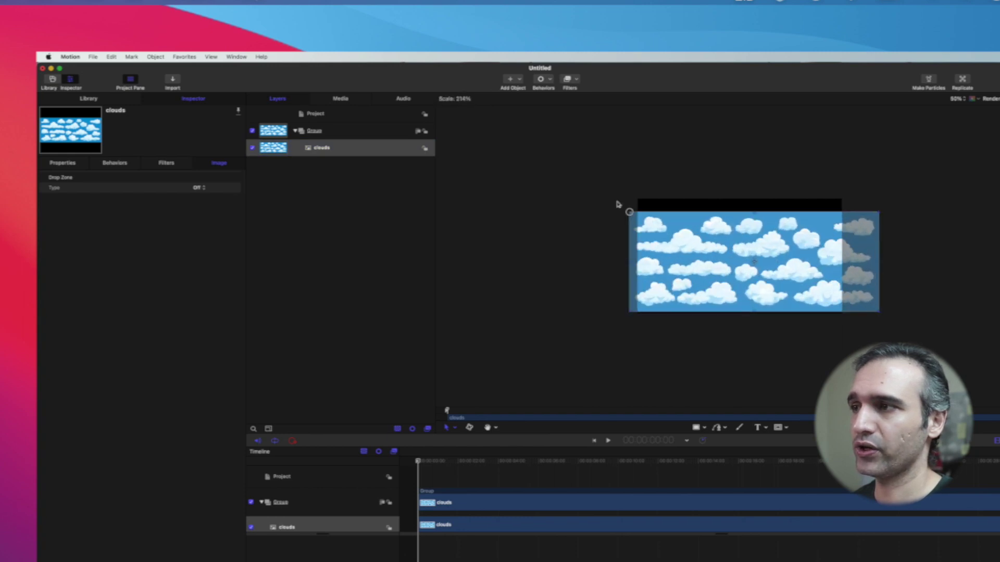
left_click_drag(689, 238, 564, 189)
left_click_drag(807, 299, 825, 304)
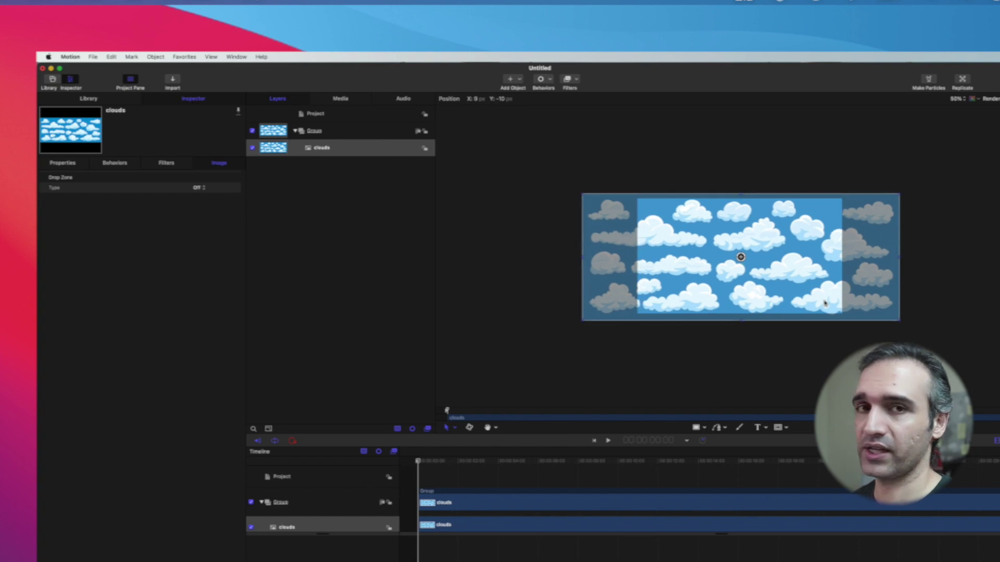
left_click_drag(825, 303, 829, 302)
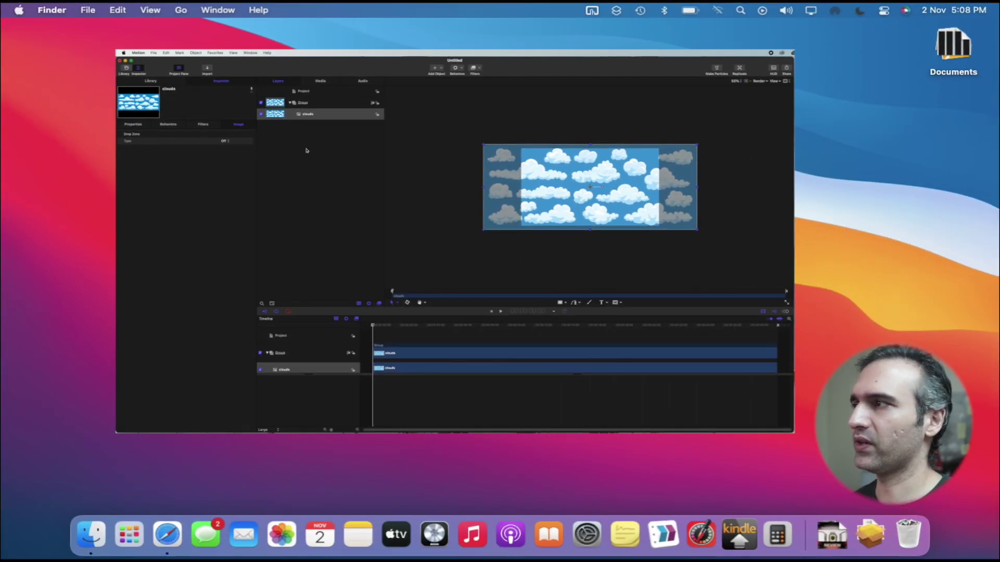
Import Layer 1.png, Layer 2.png and Whoosh.mp3 from the Layers list's Import command
right_click(336, 171)
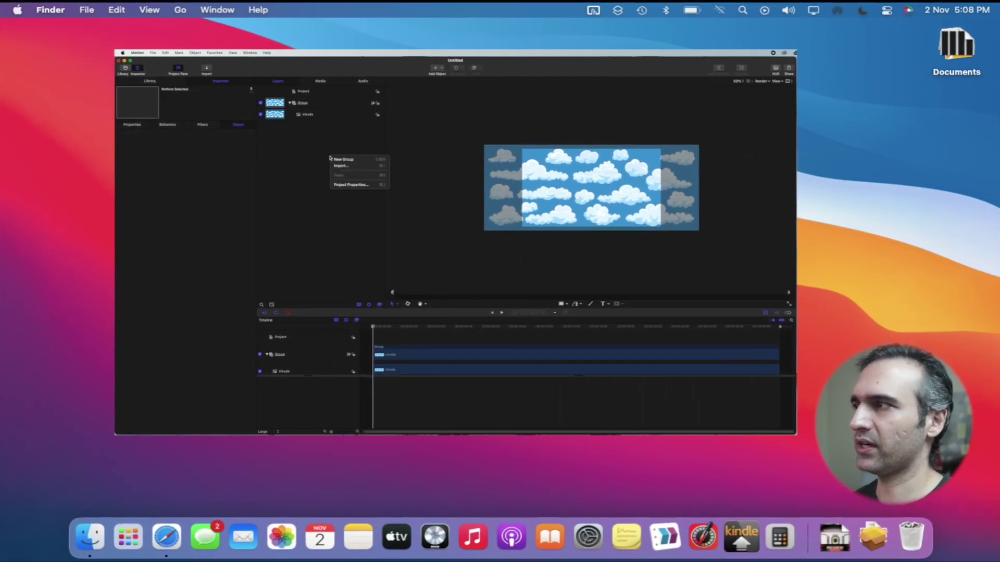
left_click(313, 209)
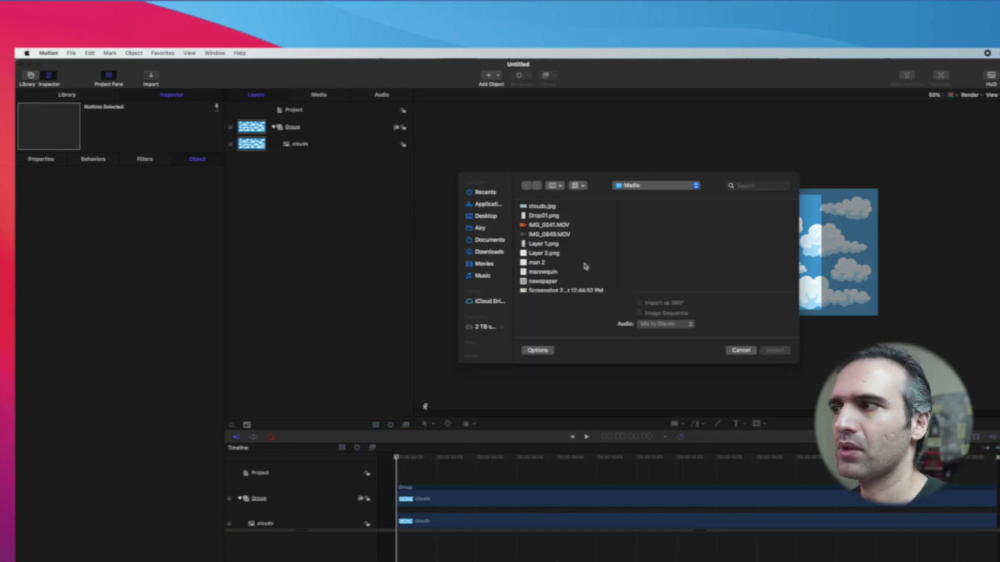
left_click(539, 245)
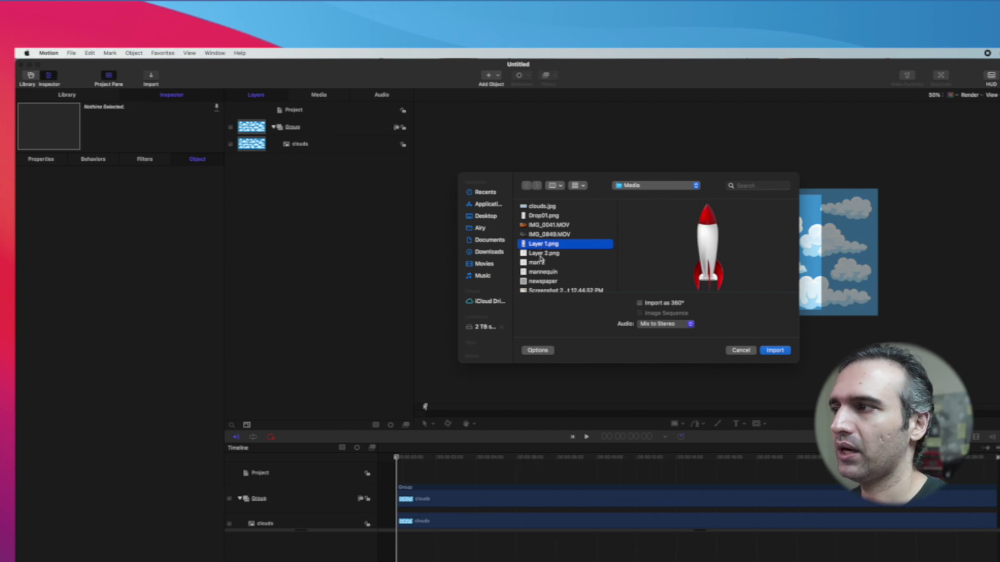
left_click(541, 255, "shift")
scroll(543, 258, "down", 2)
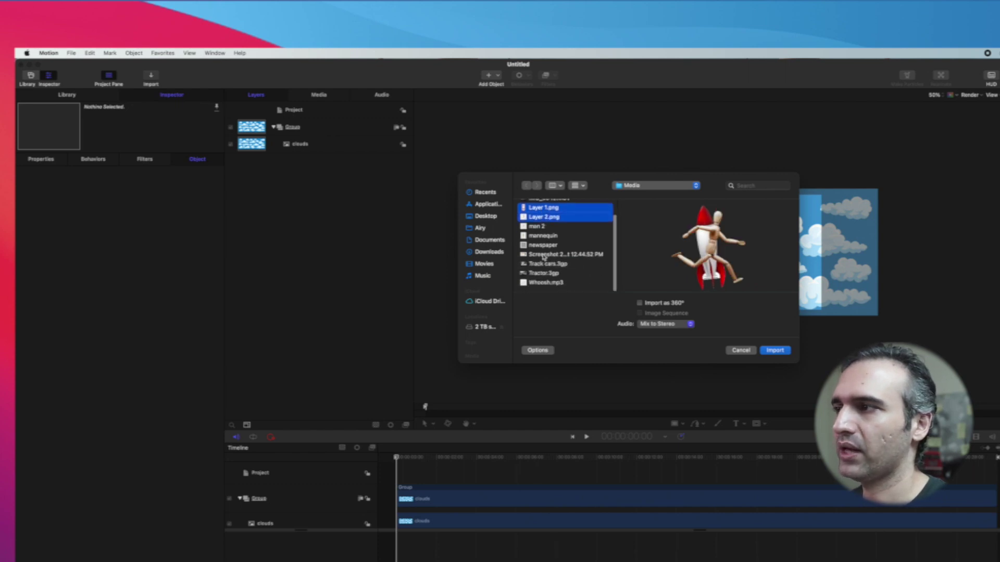
scroll(543, 258, "up", 1)
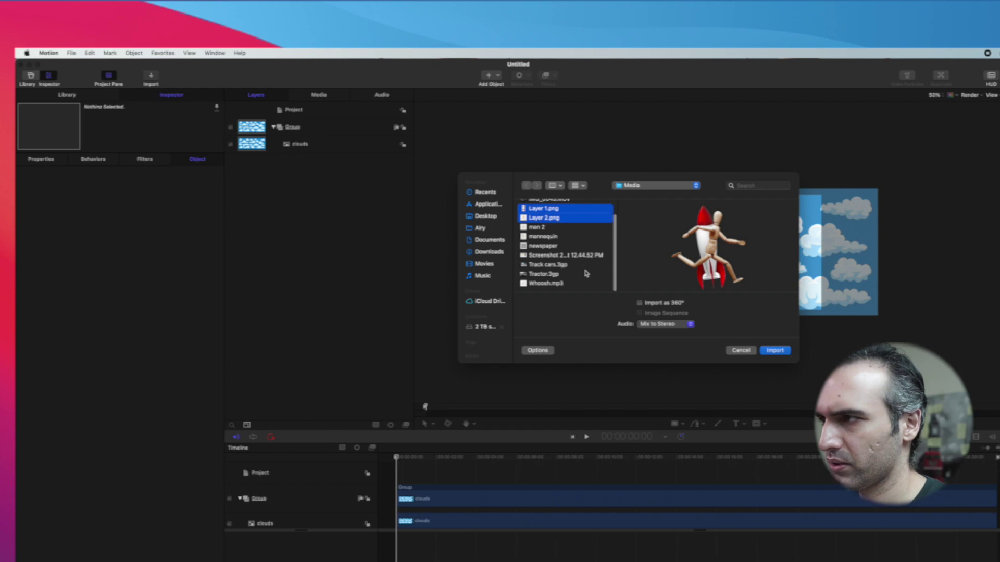
left_click(553, 283, "super")
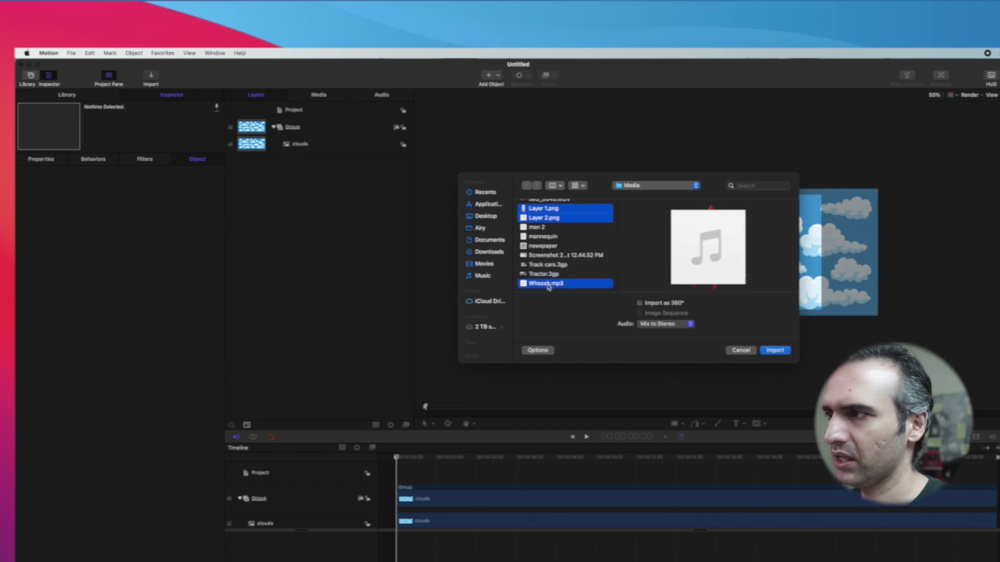
left_click(774, 350)
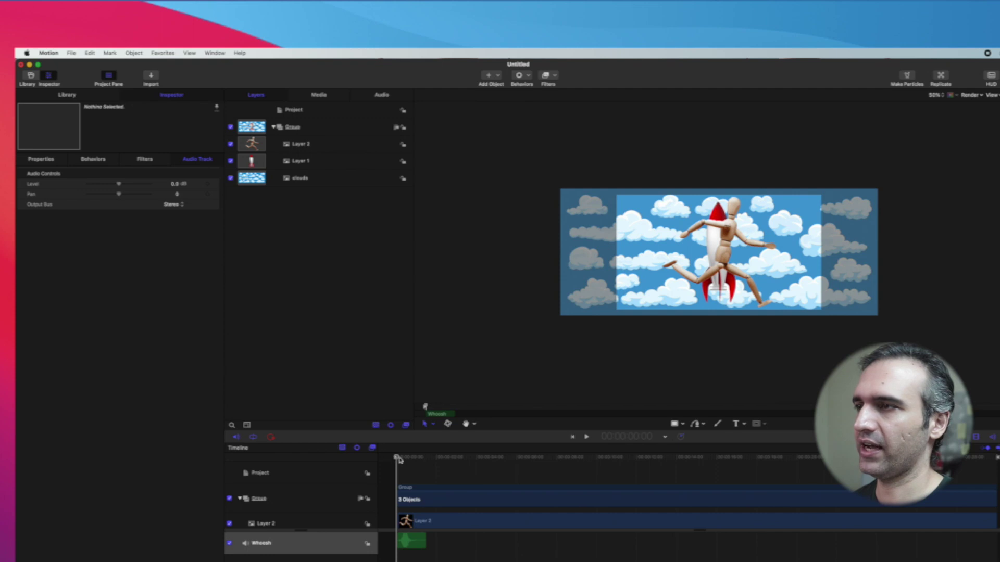
Scrub to preview, then place the mannequin right and the rocket left on the canvas
mouse_move(398, 459)
left_mouse_down()
mouse_move(594, 459)
mouse_move(417, 459)
mouse_move(514, 459)
left_mouse_up()
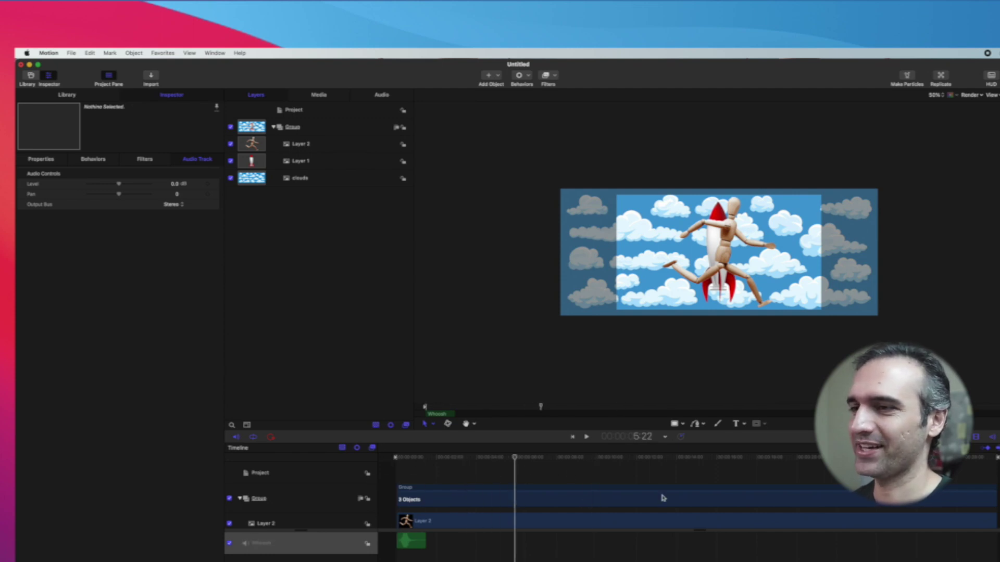
mouse_move(526, 459)
left_mouse_down()
mouse_move(898, 461)
mouse_move(451, 469)
mouse_move(972, 468)
mouse_move(747, 487)
left_mouse_up()
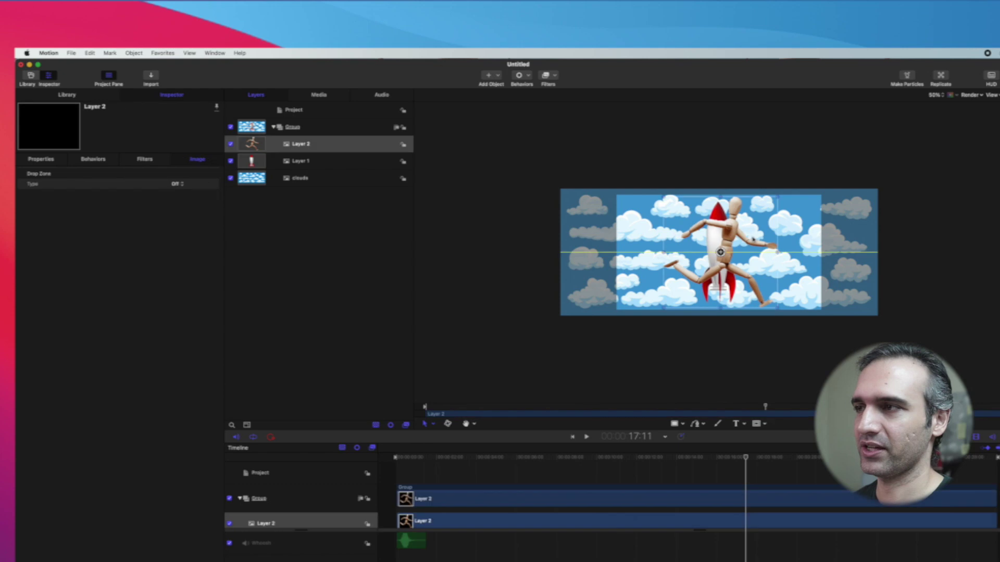
mouse_move(747, 238)
left_mouse_down()
mouse_move(781, 250)
mouse_move(708, 252)
mouse_move(796, 249)
left_mouse_up()
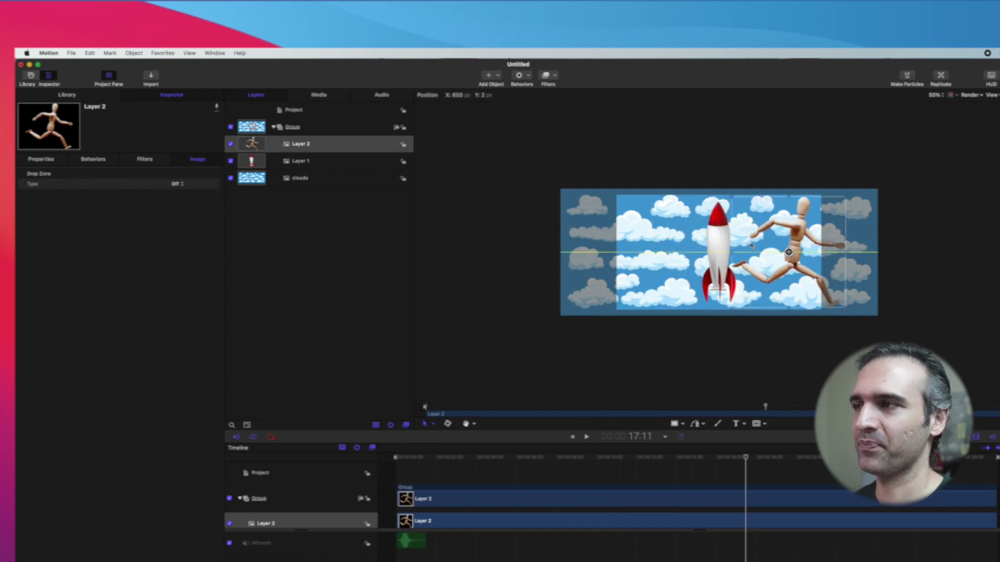
left_click_drag(714, 249, 650, 252)
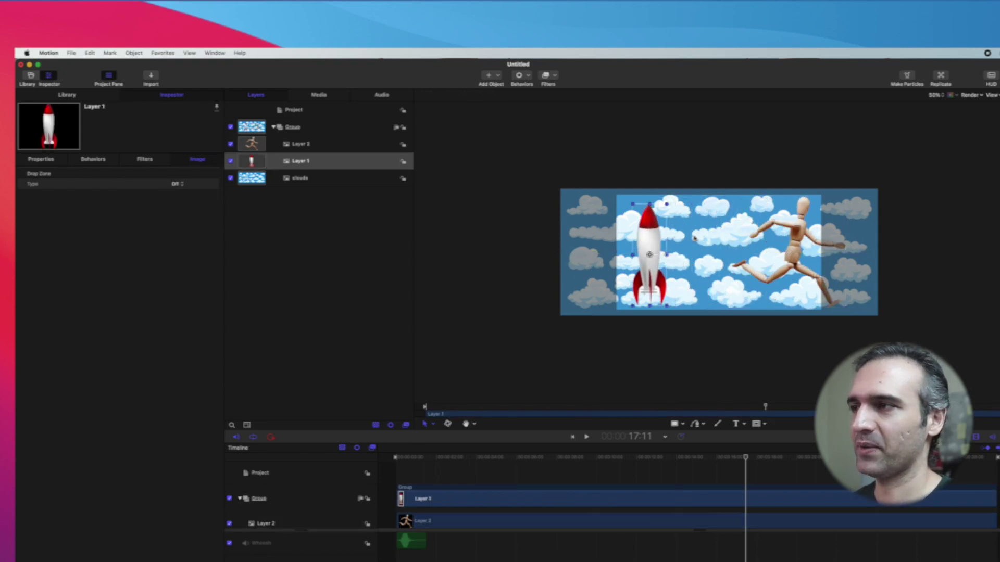
left_click(695, 237)
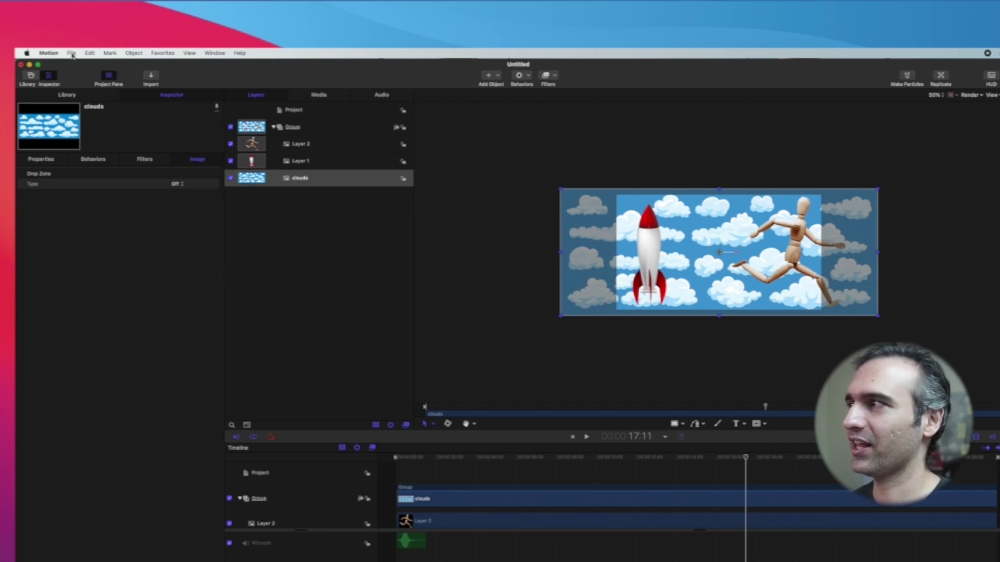
Save as 'SkillShare Motion Class' in Desktop > SkillShare Project Animation, with Collect Media set to Copy to Folder
left_click(71, 53)
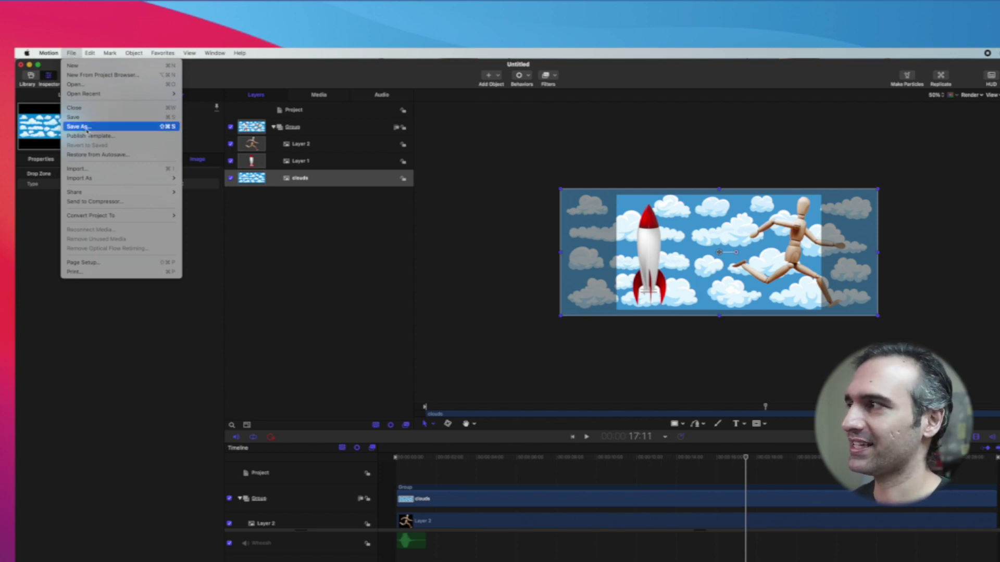
left_click(86, 127)
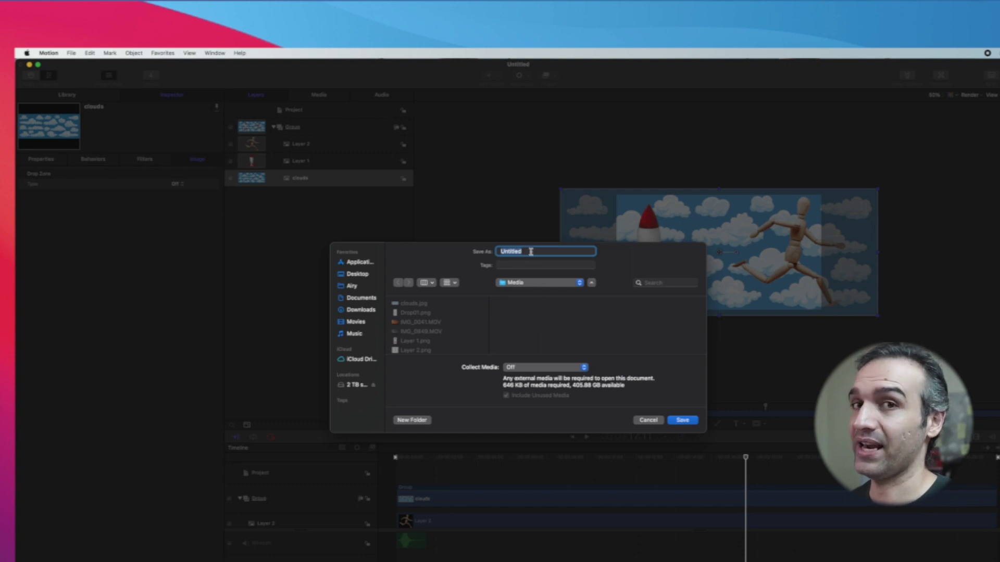
left_click(356, 274)
left_click(423, 342)
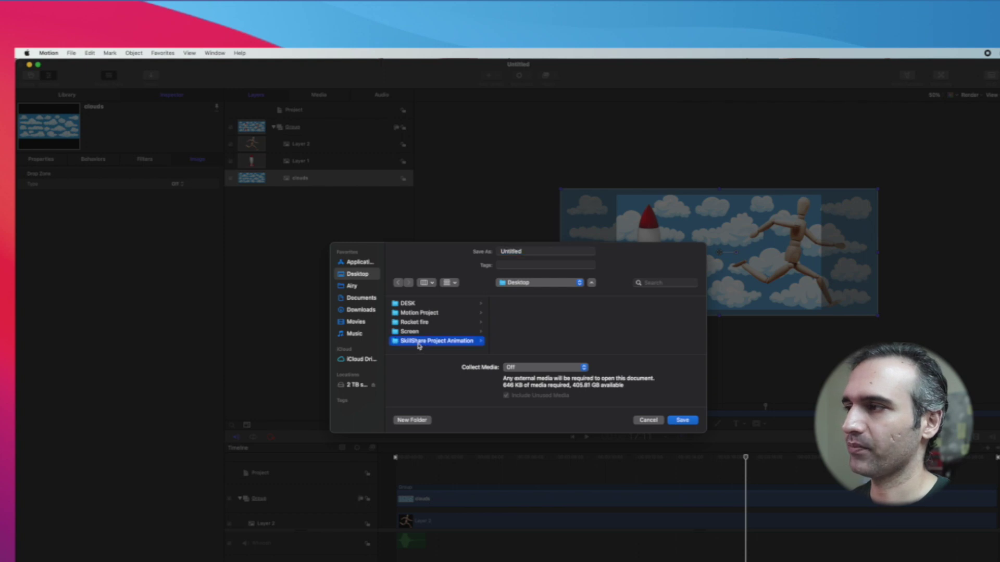
left_click(530, 251)
type("SkillShare Motion Class")
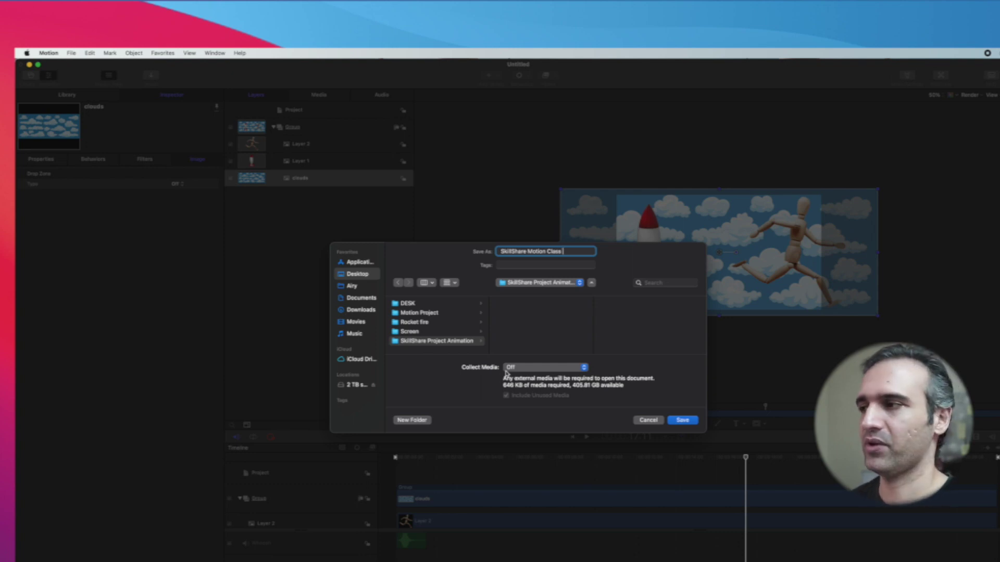
left_click(509, 368)
left_click(528, 377)
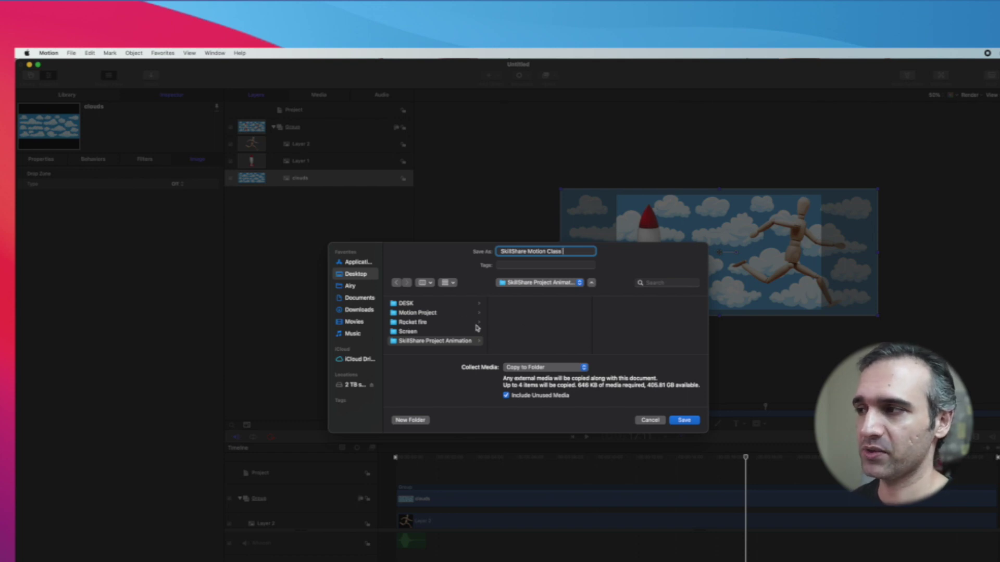
left_click(684, 421)
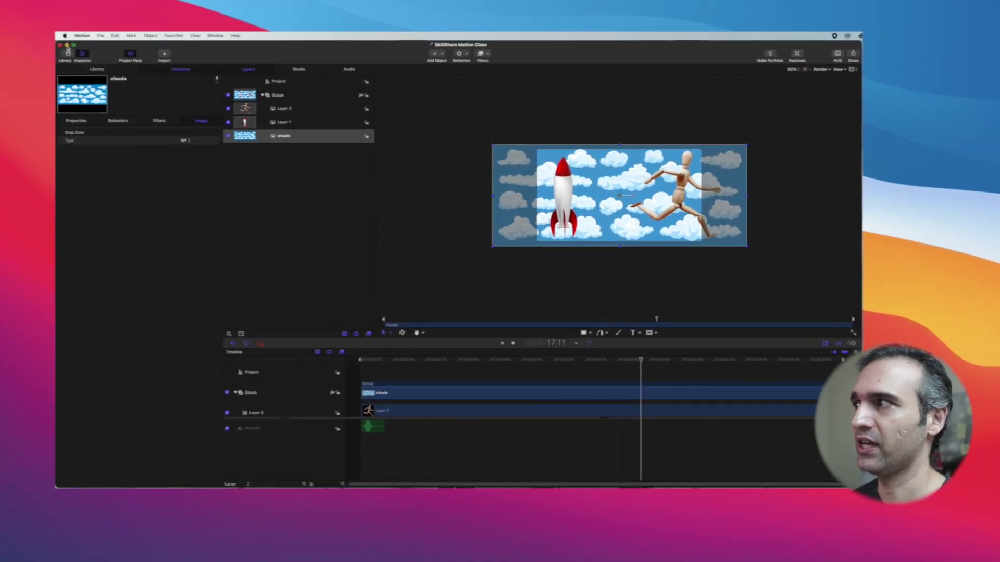
Minimize Motion and inspect the saved project file in the SkillShare Motion Class folder
left_click(68, 46)
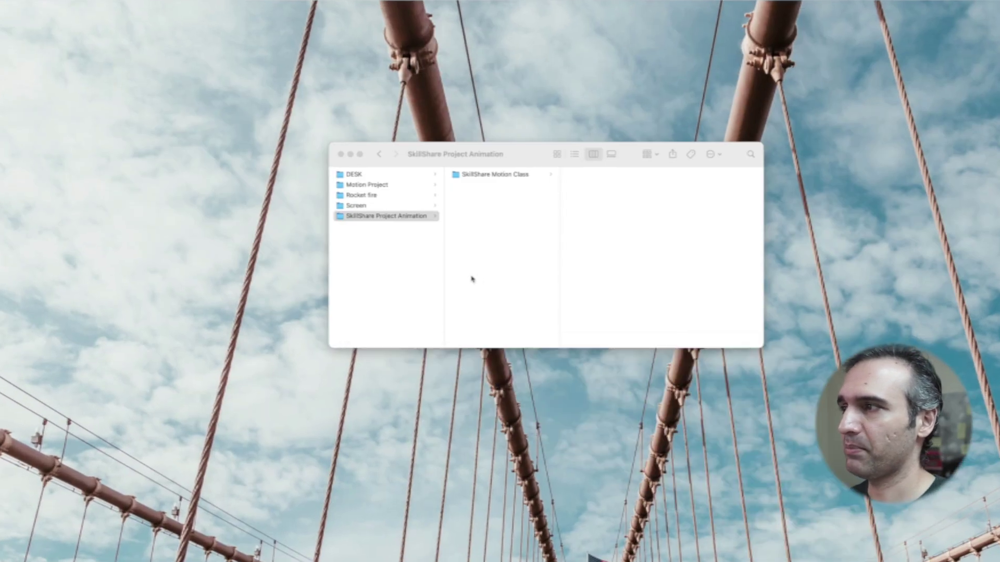
left_click(383, 219)
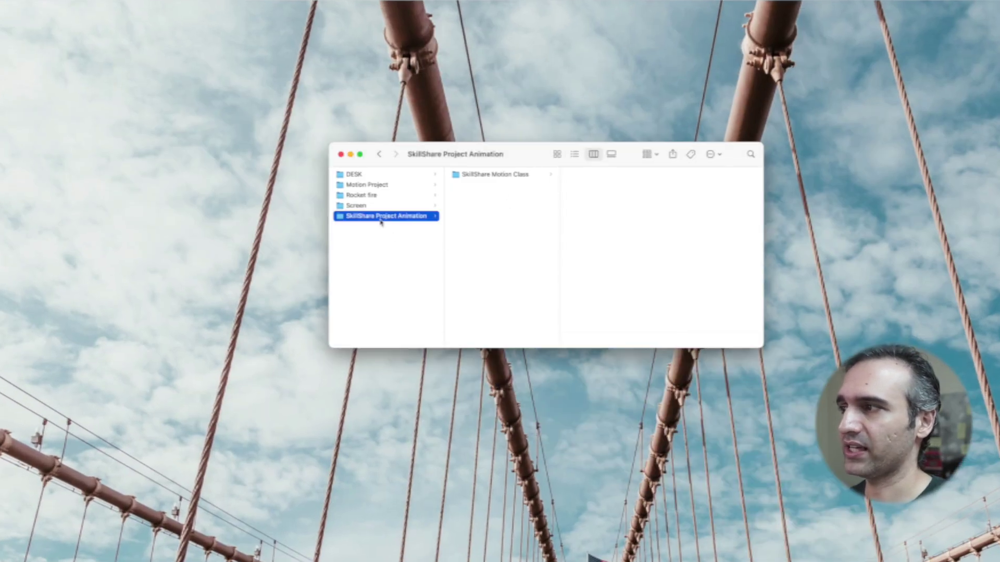
left_click(472, 174)
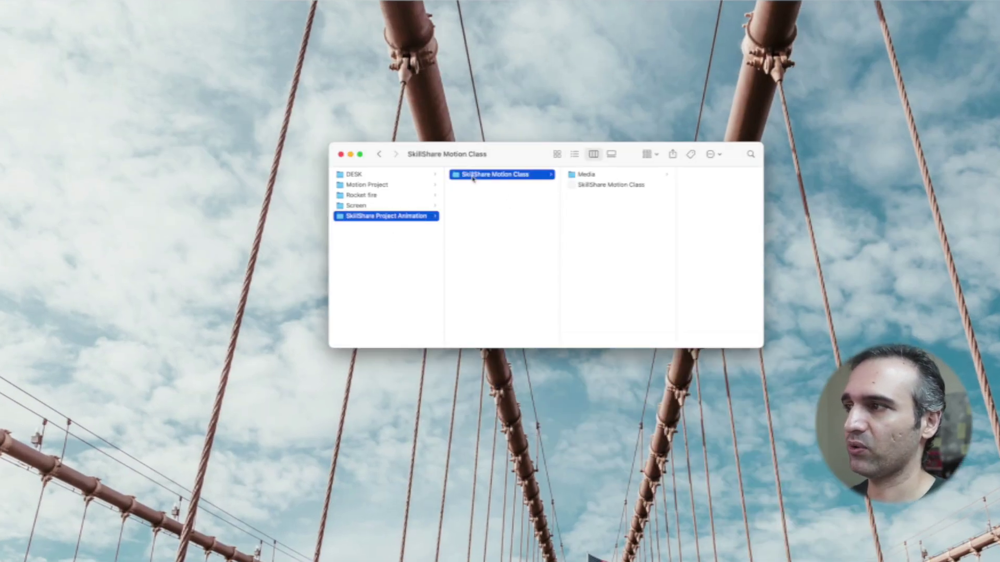
left_click(595, 186)
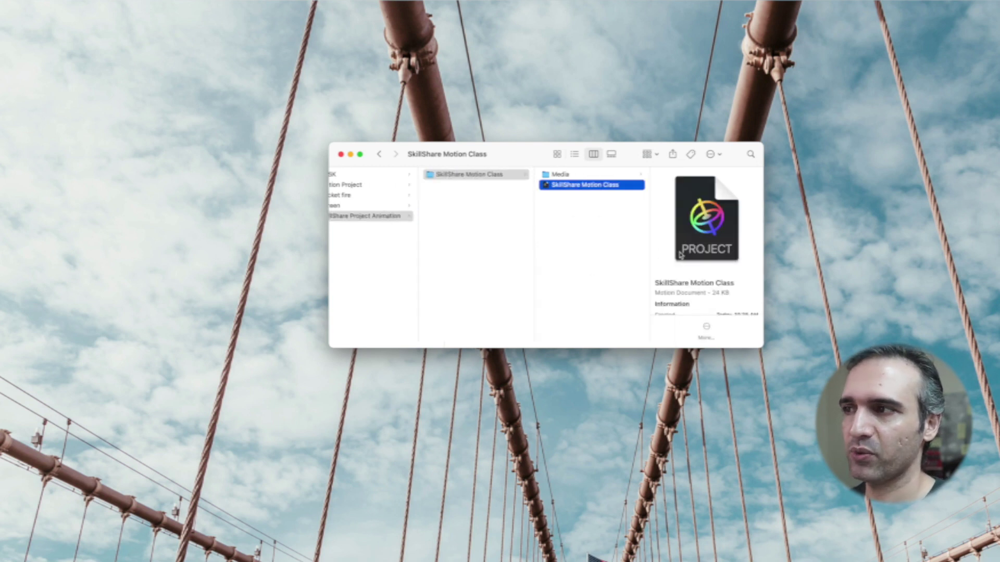